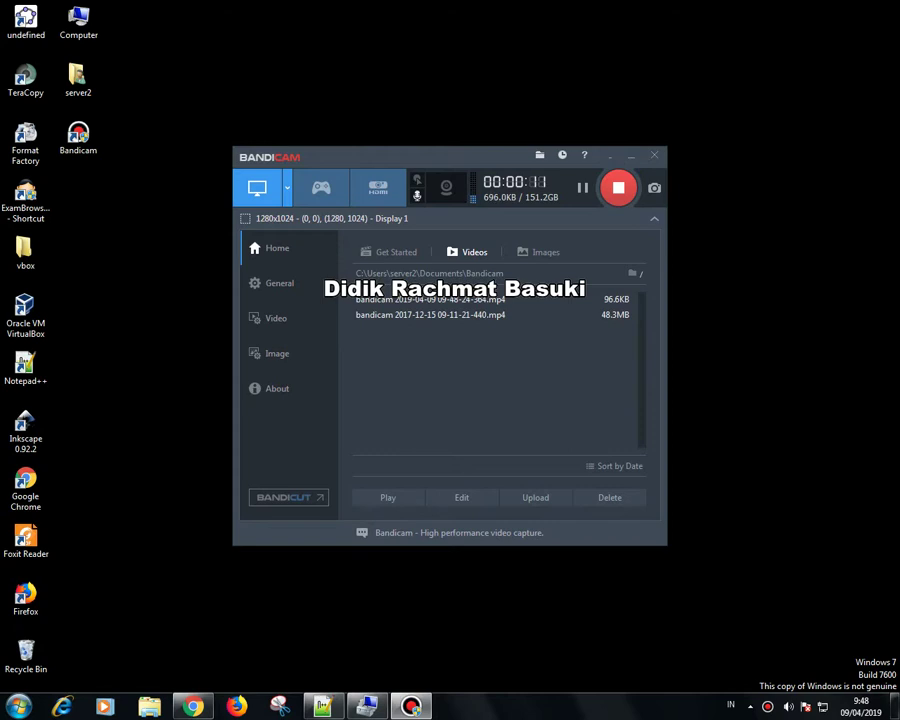
Step: Empty the Recycle Bin, permanently deleting the items in it
right_click(20, 645)
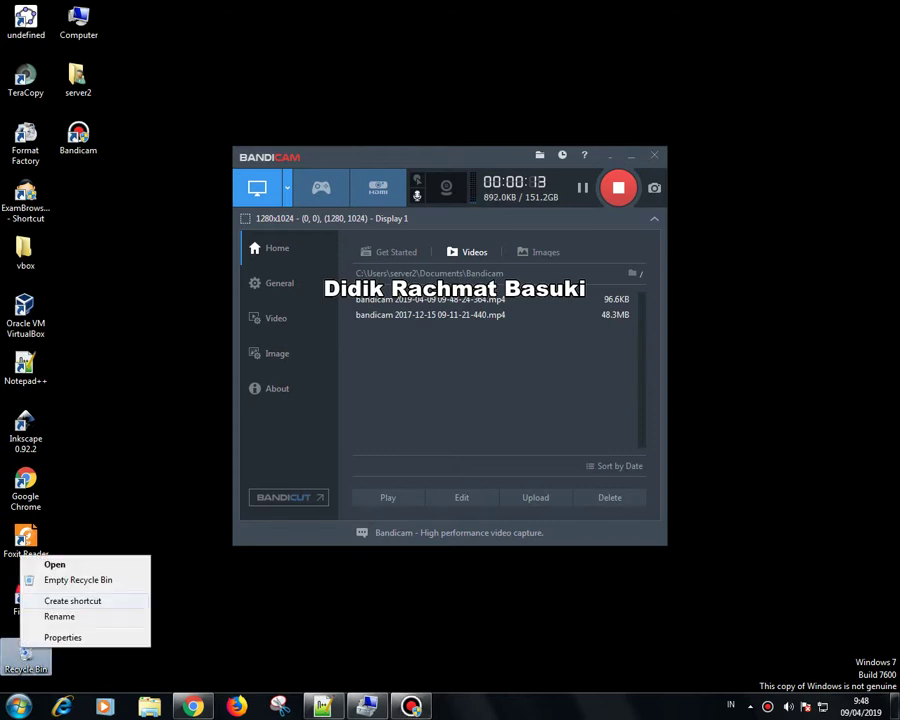
click(75, 580)
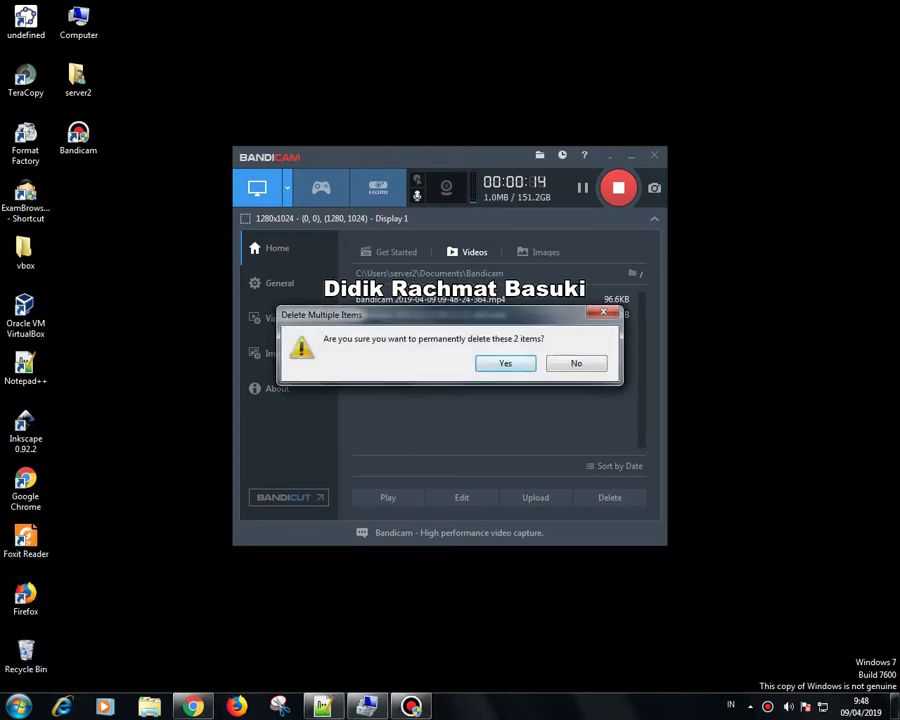
click(503, 363)
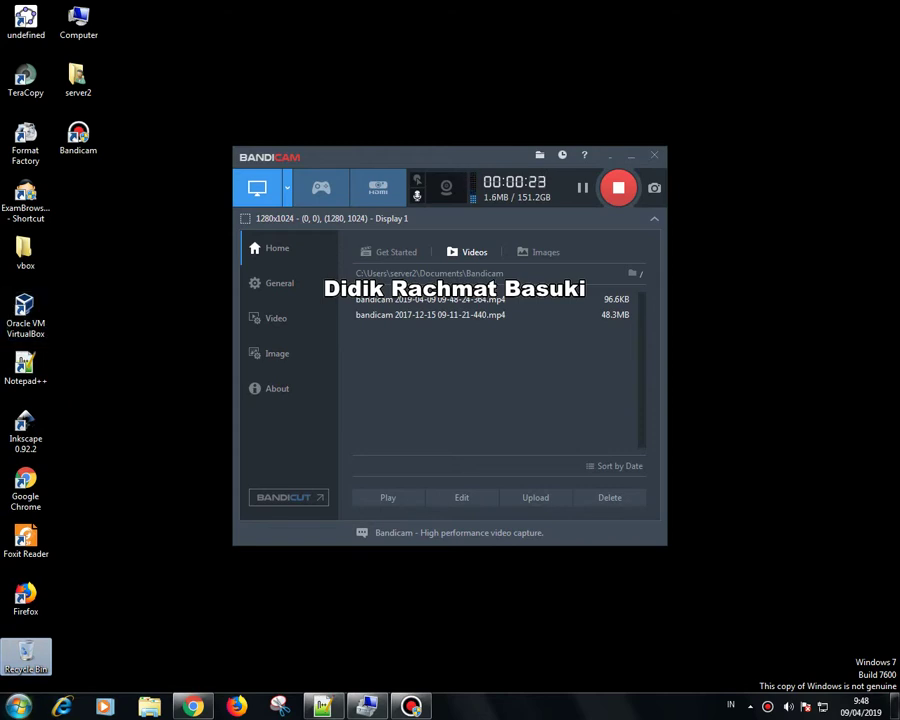
Step: Search for cmd and open the Command Prompt as administrator
click(18, 706)
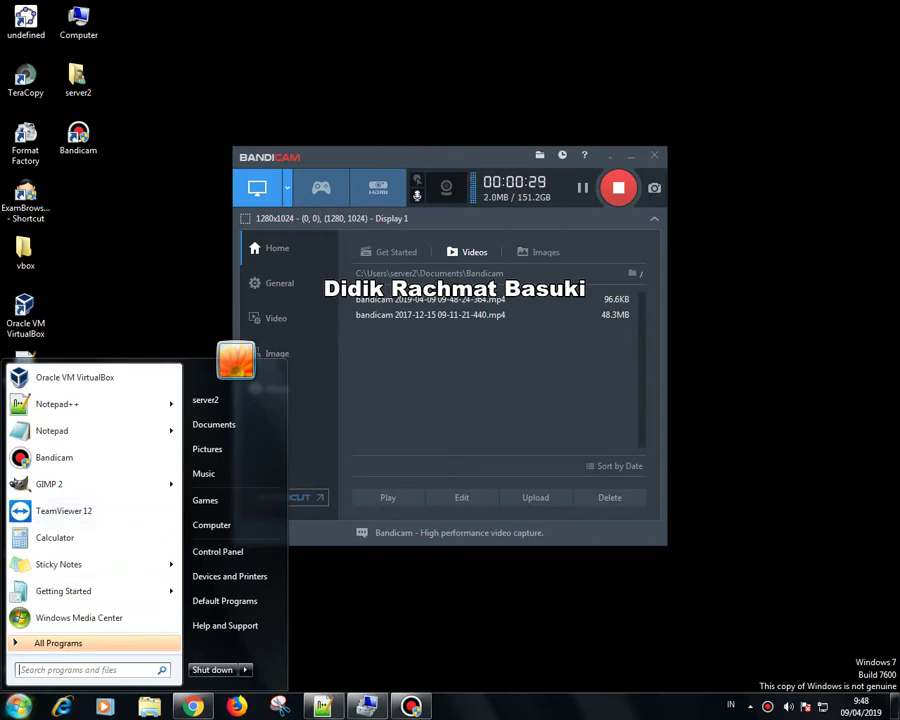
text(cmd)
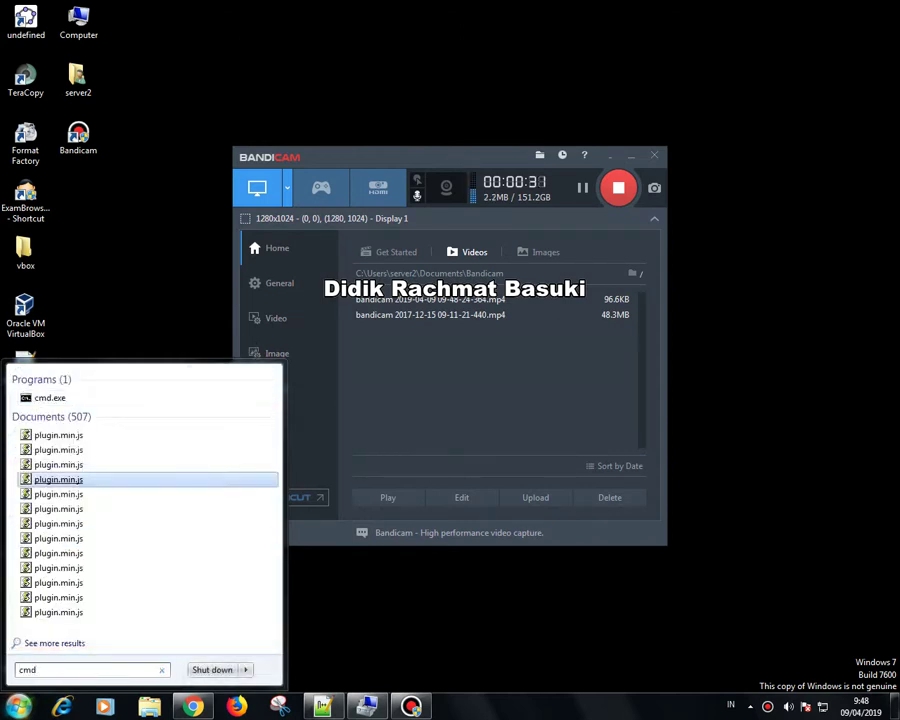
right_click(60, 397)
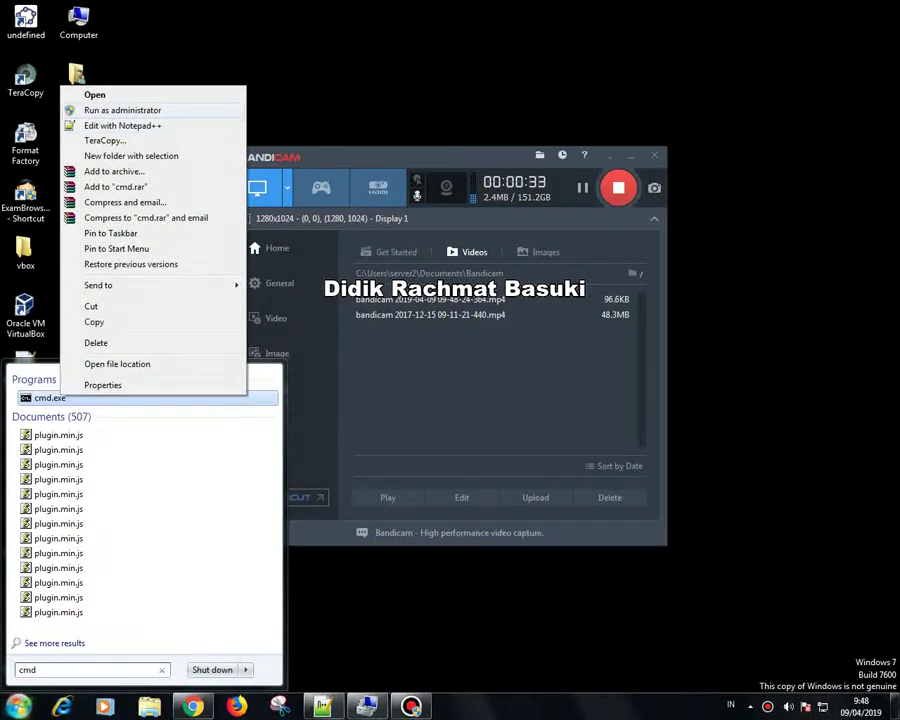
click(122, 110)
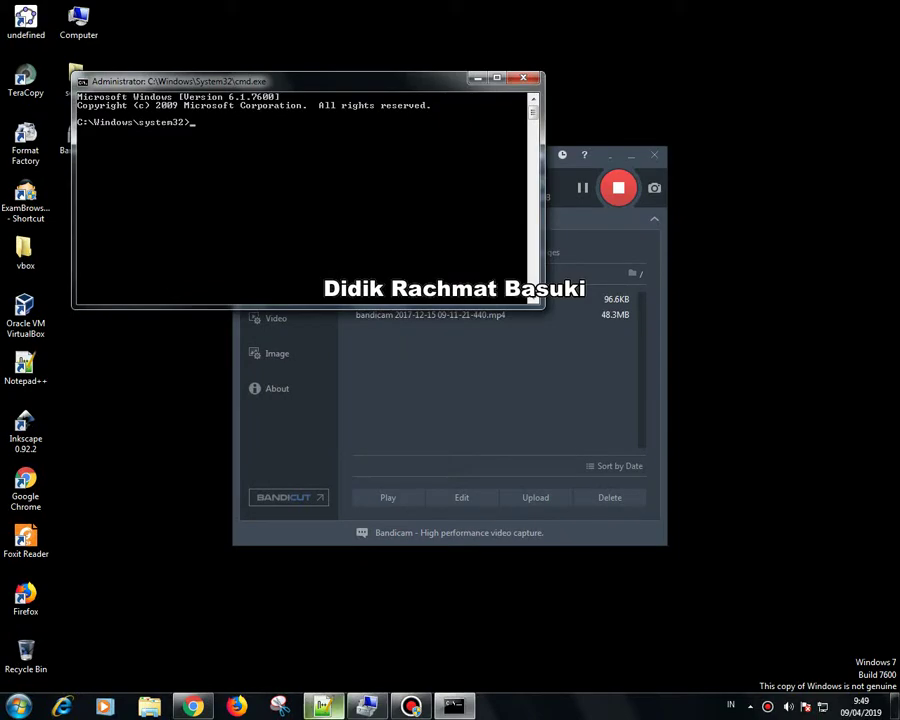
Step: Copy the command cd %programfiles%\Oracle\VirtualBox from the Notepad++ notes, run it in the administrator Command Prompt and reposition the prompt's window
click(322, 706)
drag(369, 75, 48, 75)
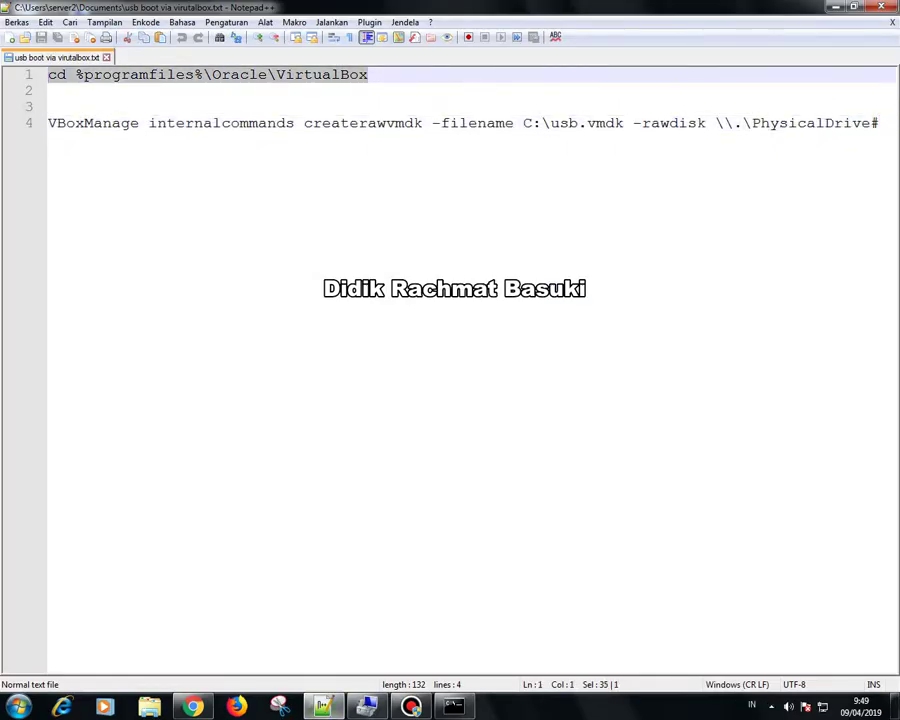
right_click(91, 74)
click(125, 96)
mouse_move(453, 706)
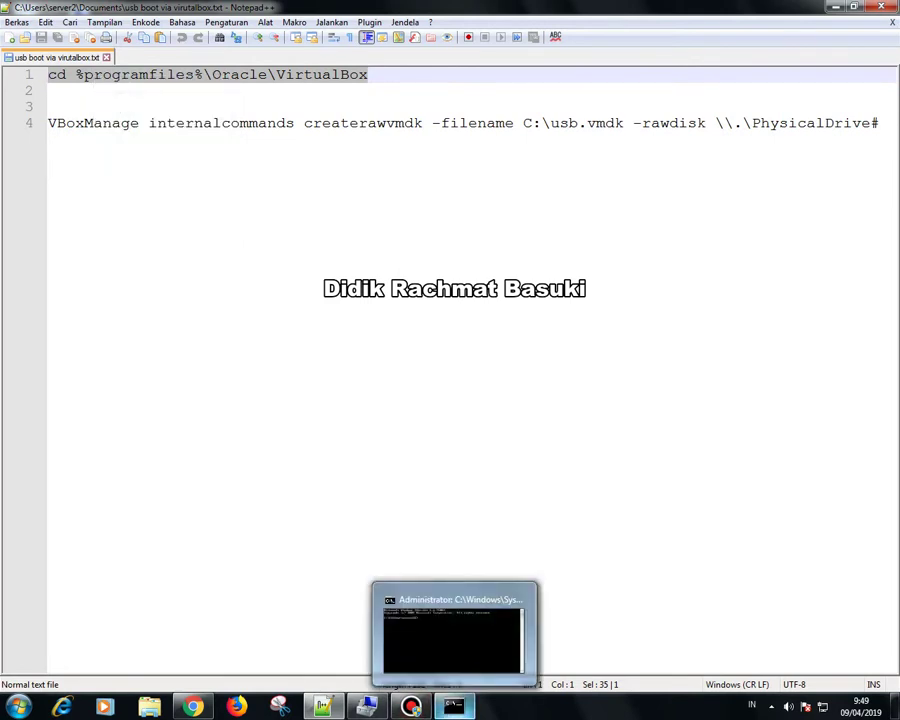
click(453, 635)
right_click(267, 141)
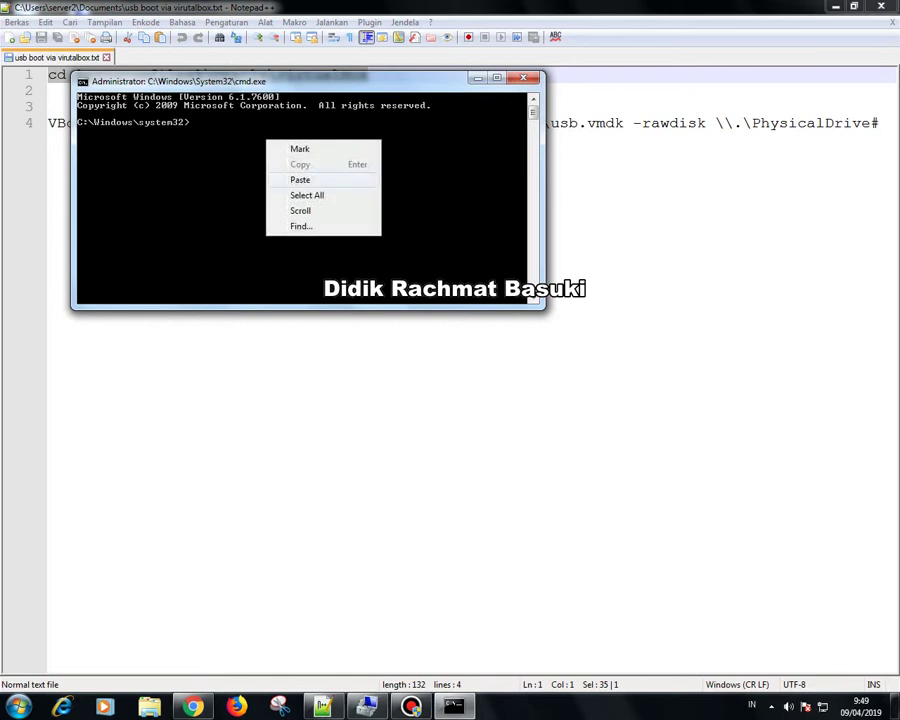
click(300, 179)
key(Return)
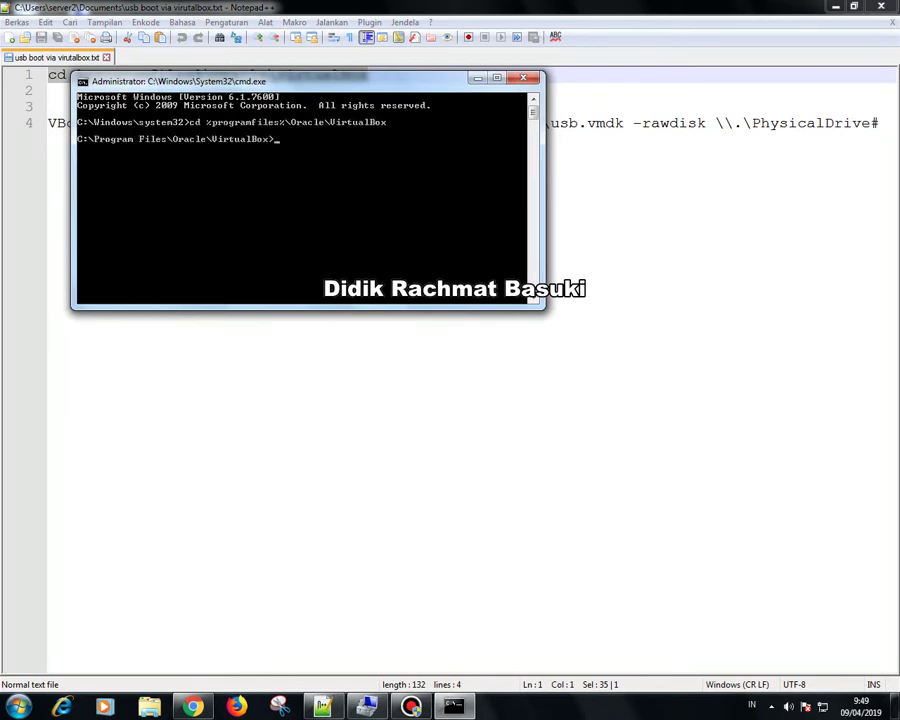
drag(300, 81, 439, 281)
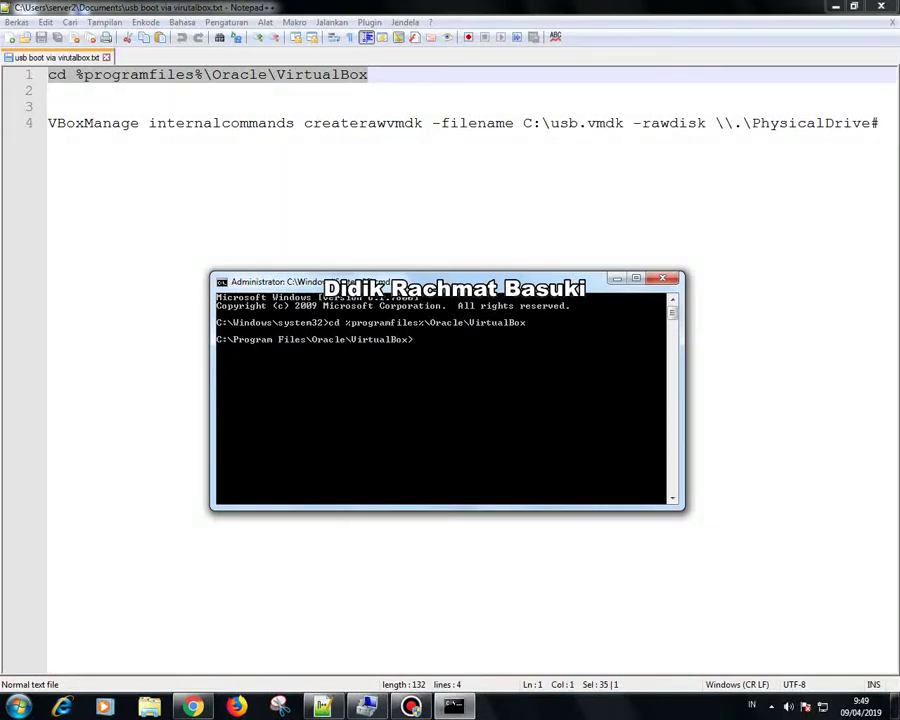
Step: Check the USB drive's disk number in Computer Management's Disk Management, and put the management windows away
click(18, 706)
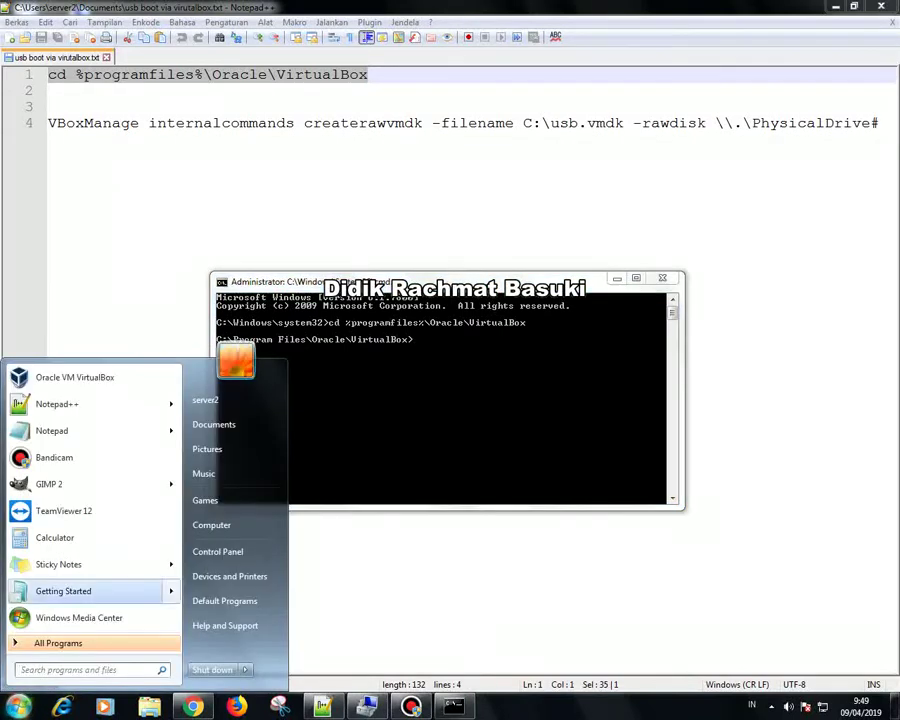
click(217, 551)
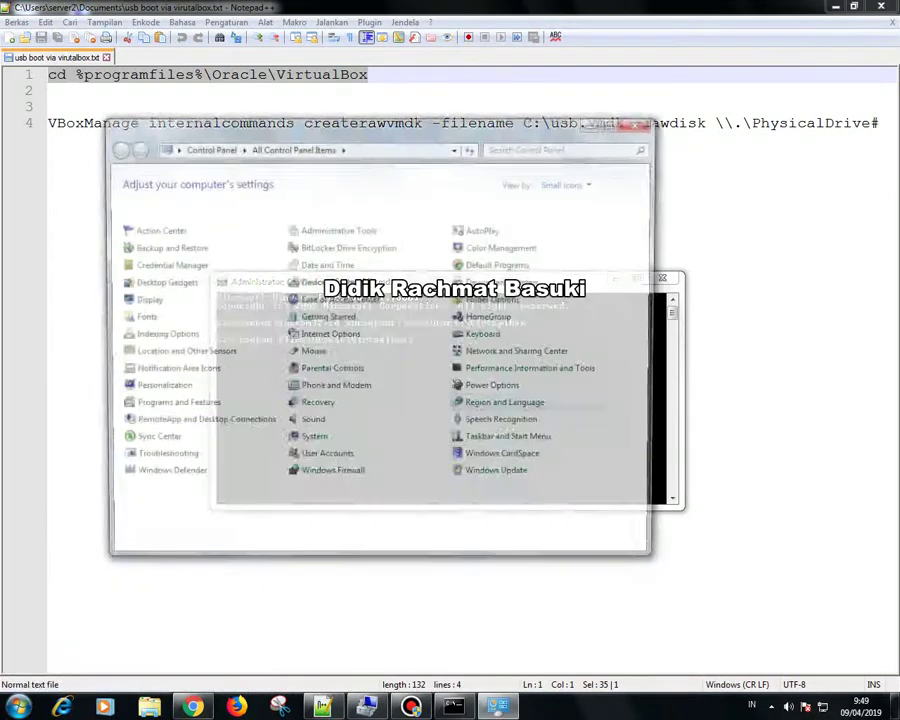
click(337, 229)
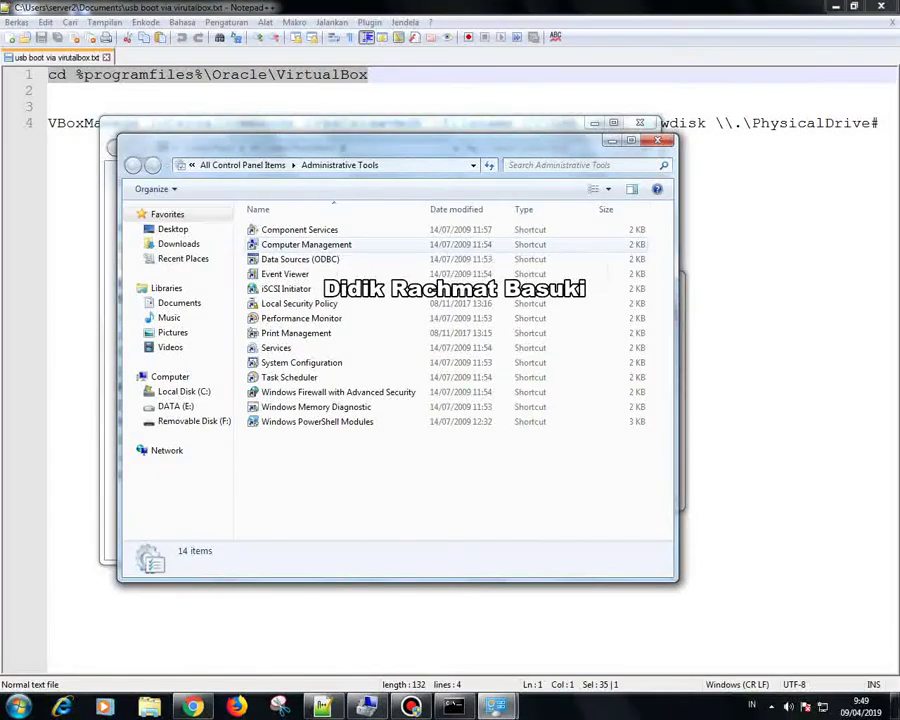
click(310, 244)
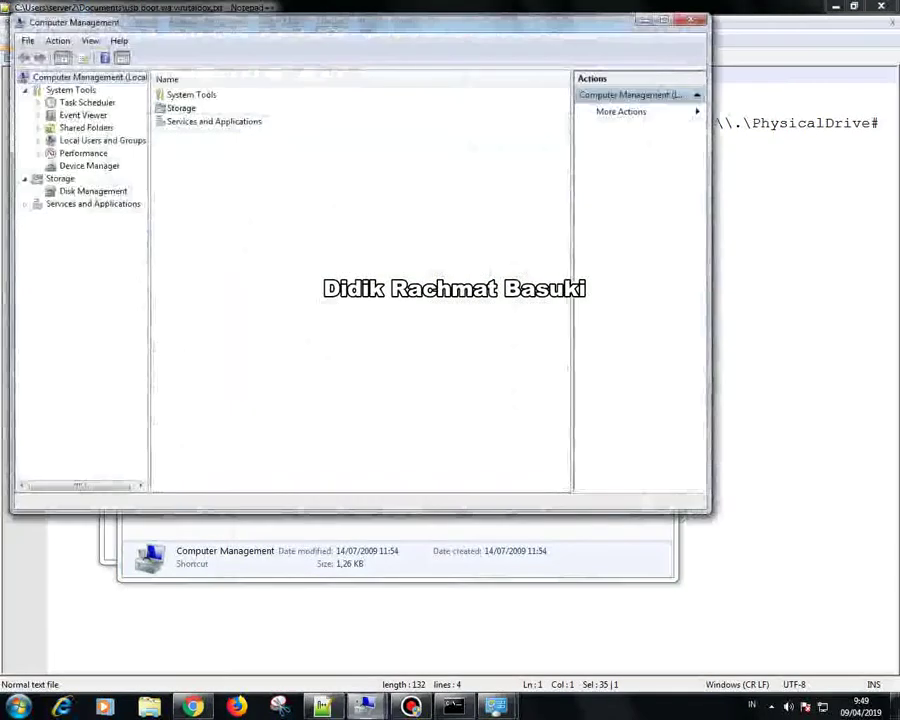
click(88, 191)
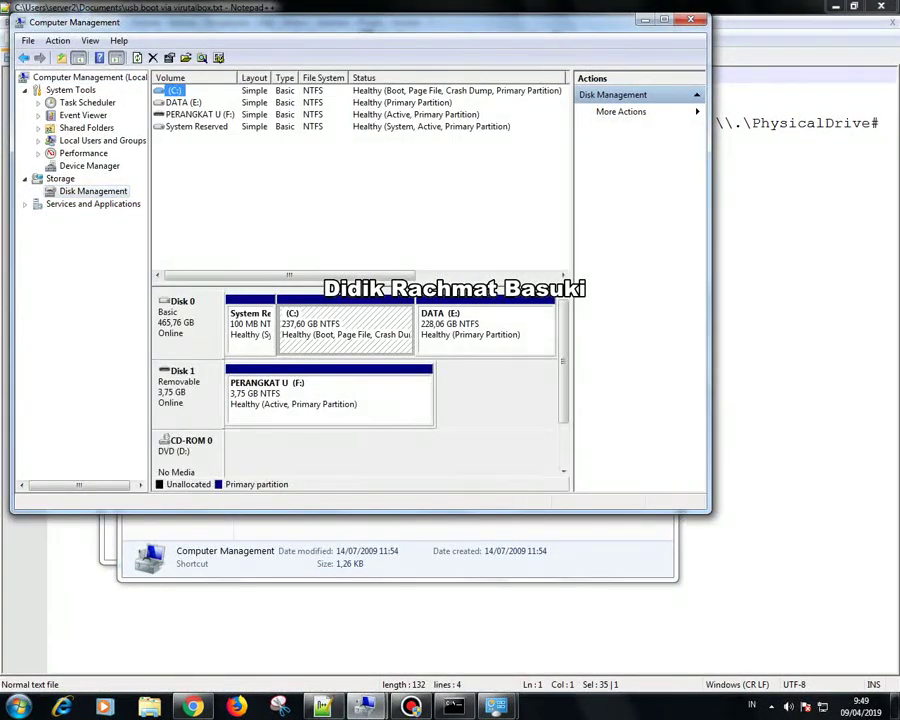
click(186, 391)
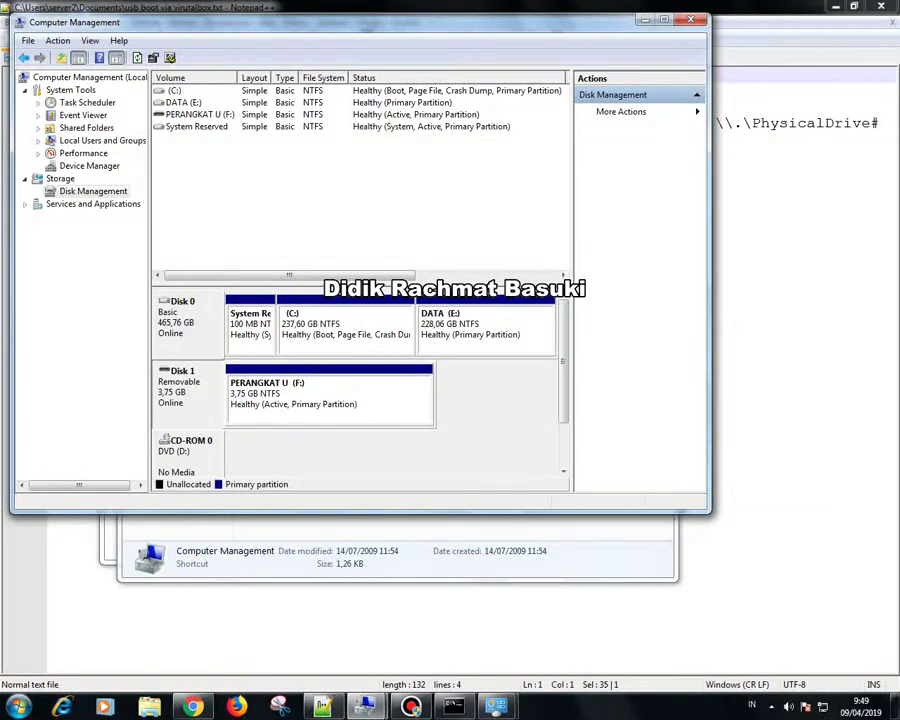
click(648, 20)
click(612, 141)
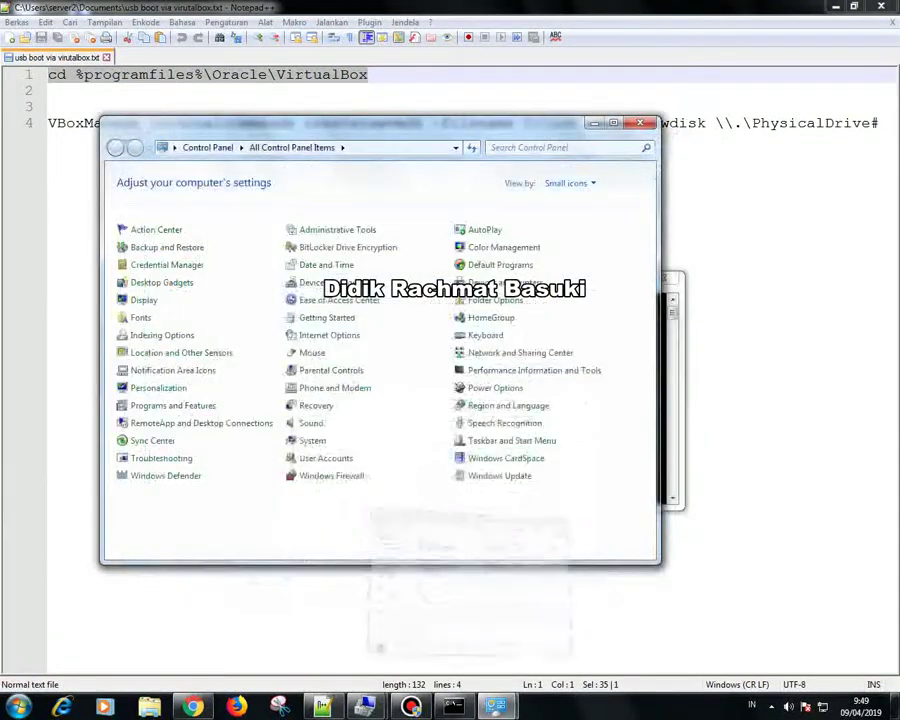
key(alt+F4)
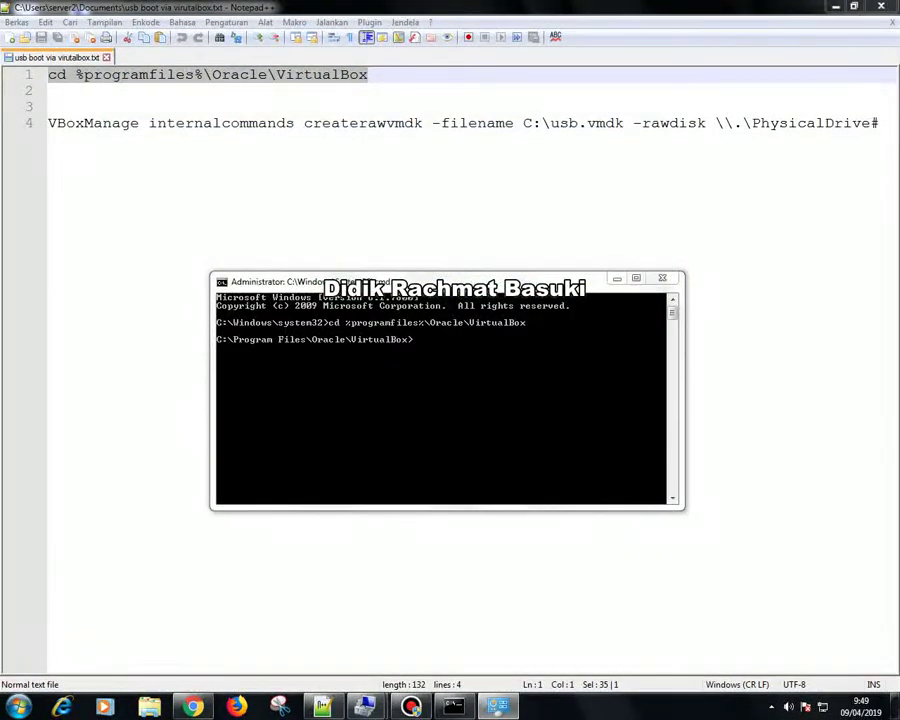
Step: Copy the VBoxManage createrawvmdk command from the notes into the Command Prompt, with E:\usb.vmdk as filename and \\.\PhysicalDrive1 as raw disk
drag(49, 123, 881, 123)
right_click(752, 123)
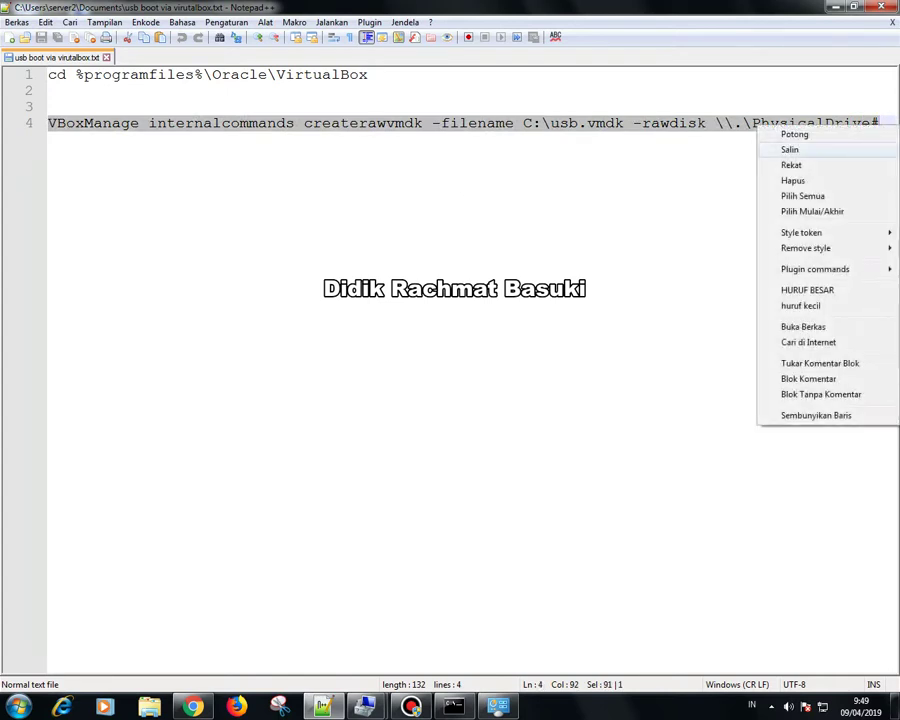
click(782, 144)
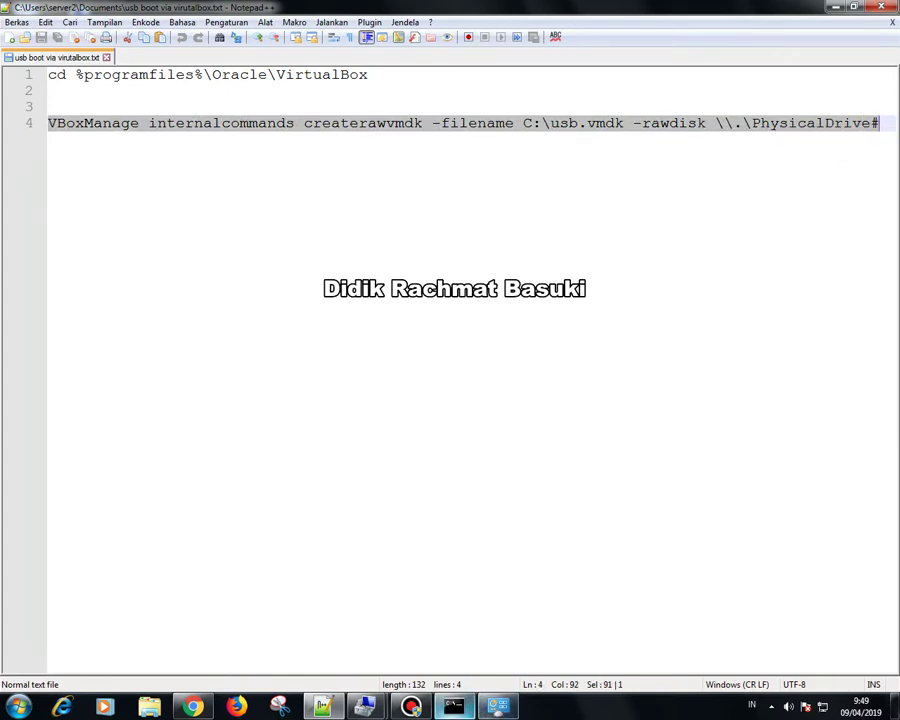
key(alt+Tab)
right_click(468, 347)
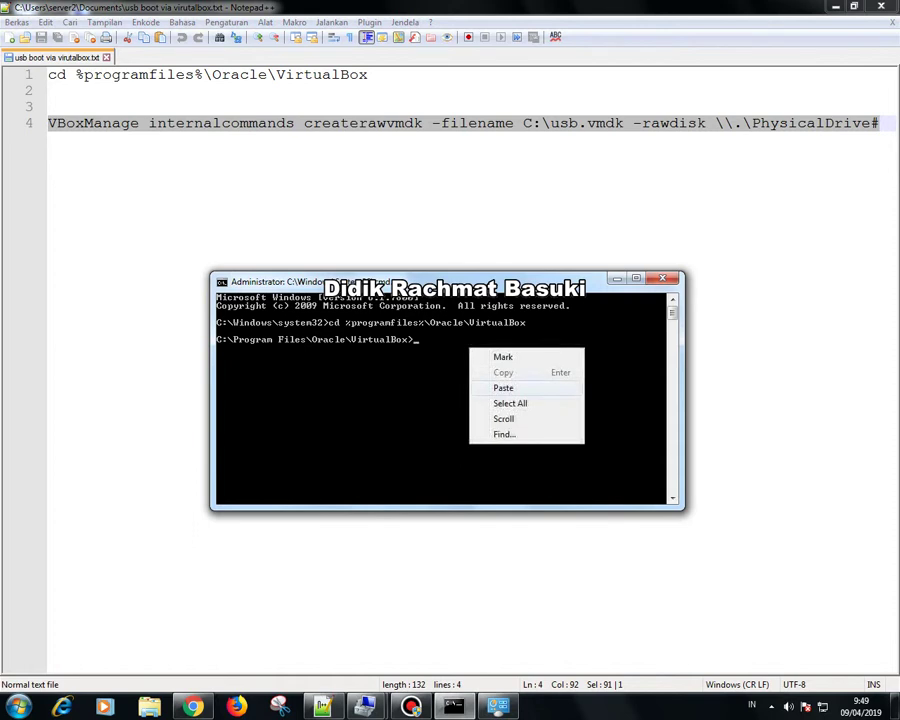
click(496, 388)
text(1)
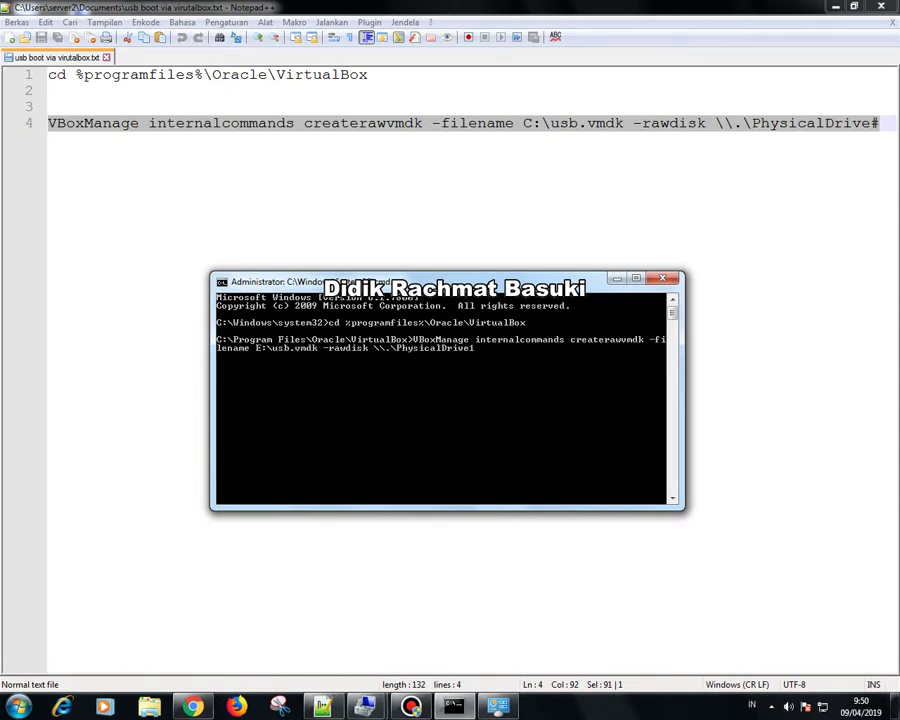
Step: Show the DATA (E:) drive's contents beside the Command Prompt and run the prepared command to create usb.vmdk
click(149, 706)
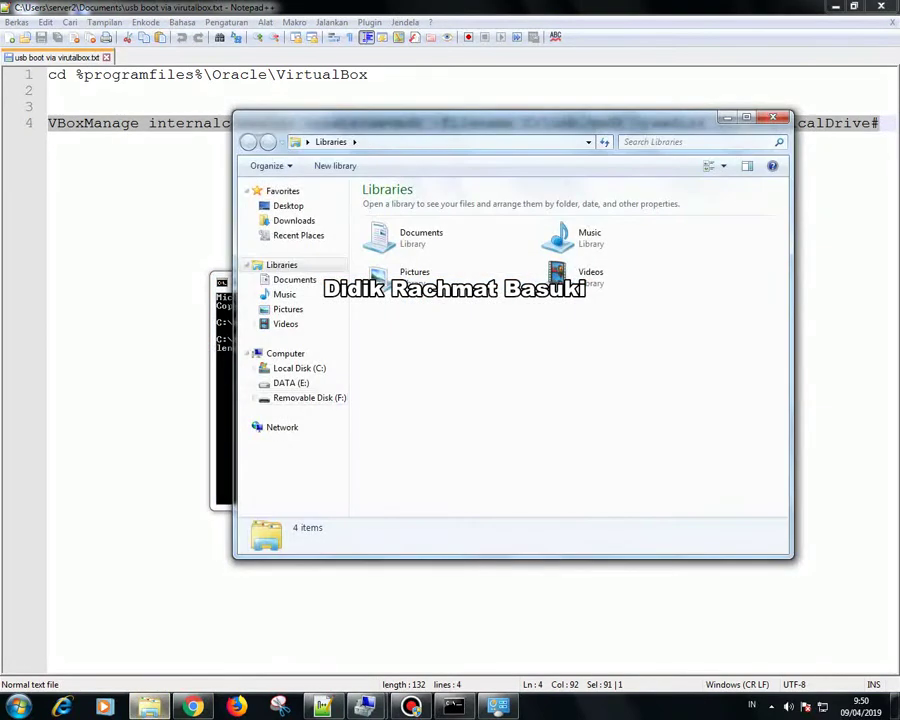
click(291, 383)
drag(430, 118, 529, 365)
drag(440, 281, 257, 231)
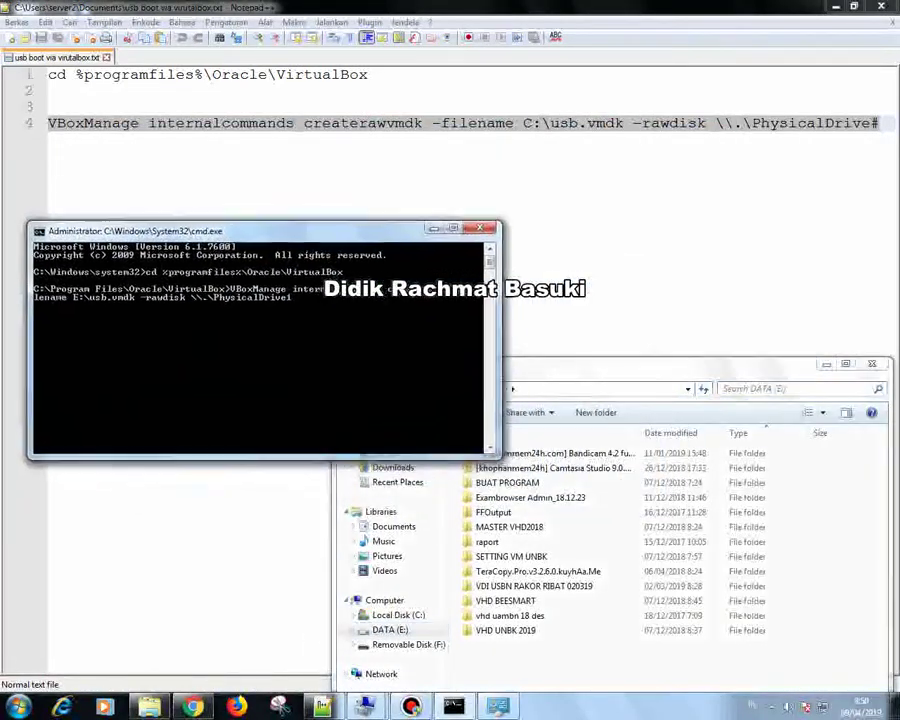
drag(167, 230, 179, 192)
key(Return)
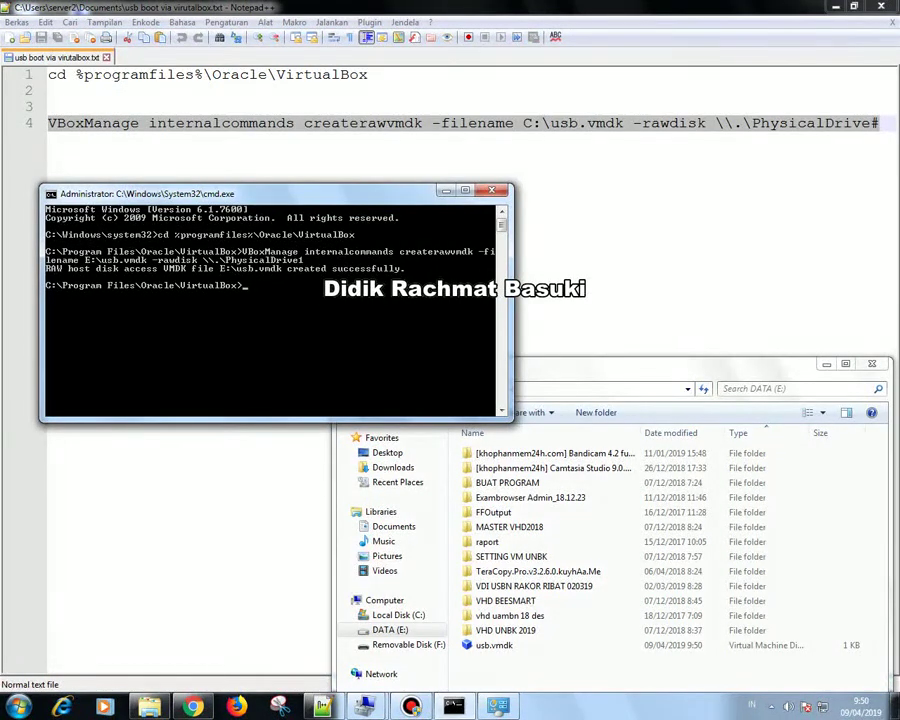
Step: Launch Oracle VM VirtualBox
click(18, 706)
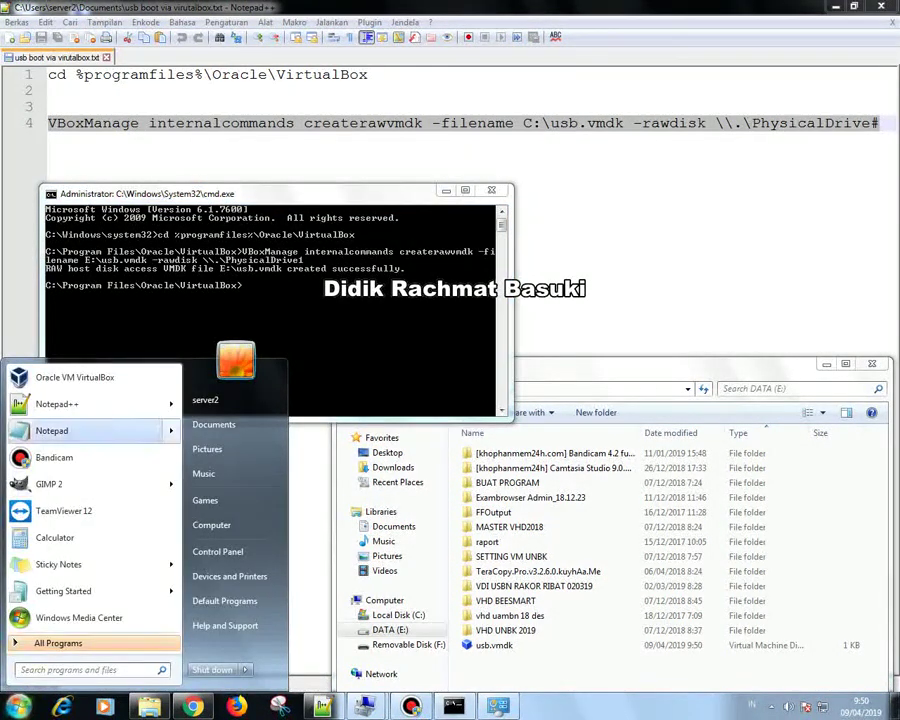
right_click(62, 386)
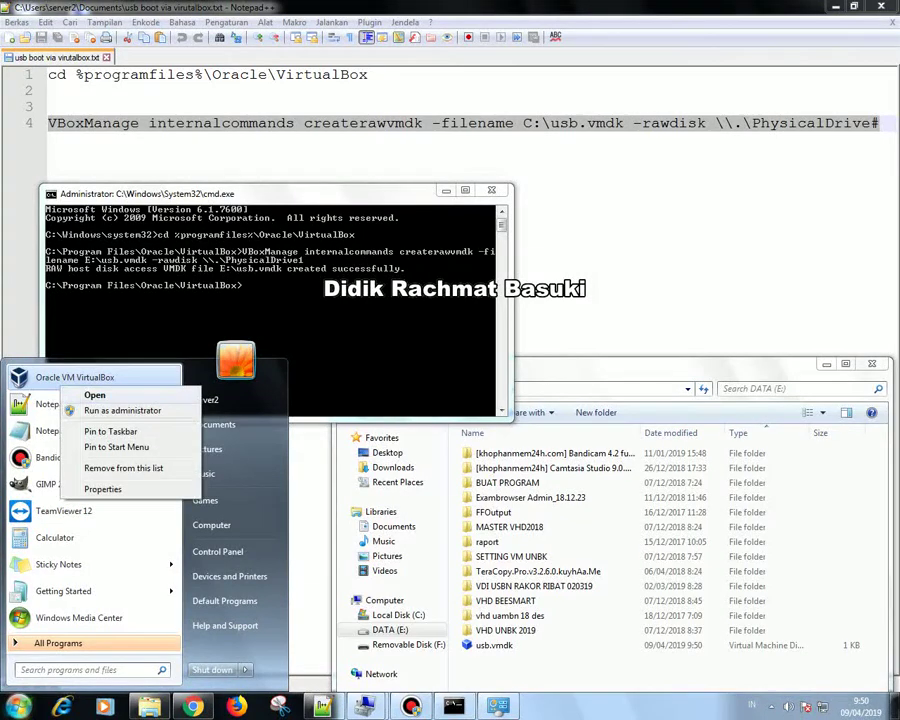
key(Escape)
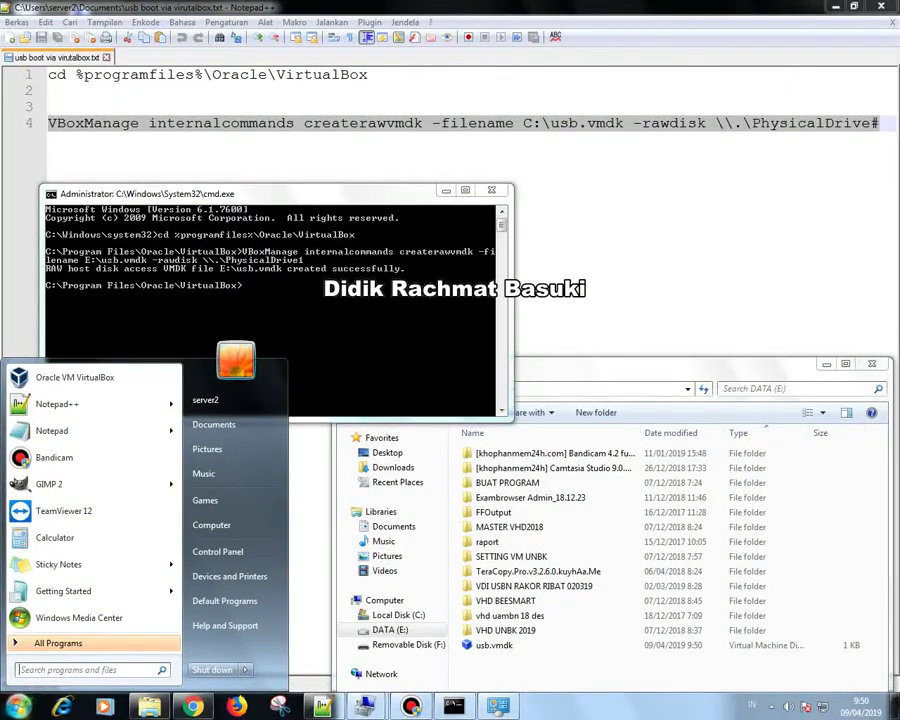
click(62, 377)
Step: Start a new virtual machine named "bootable linux", accept the matching Linux type and version, and increase its memory allocation
click(13, 50)
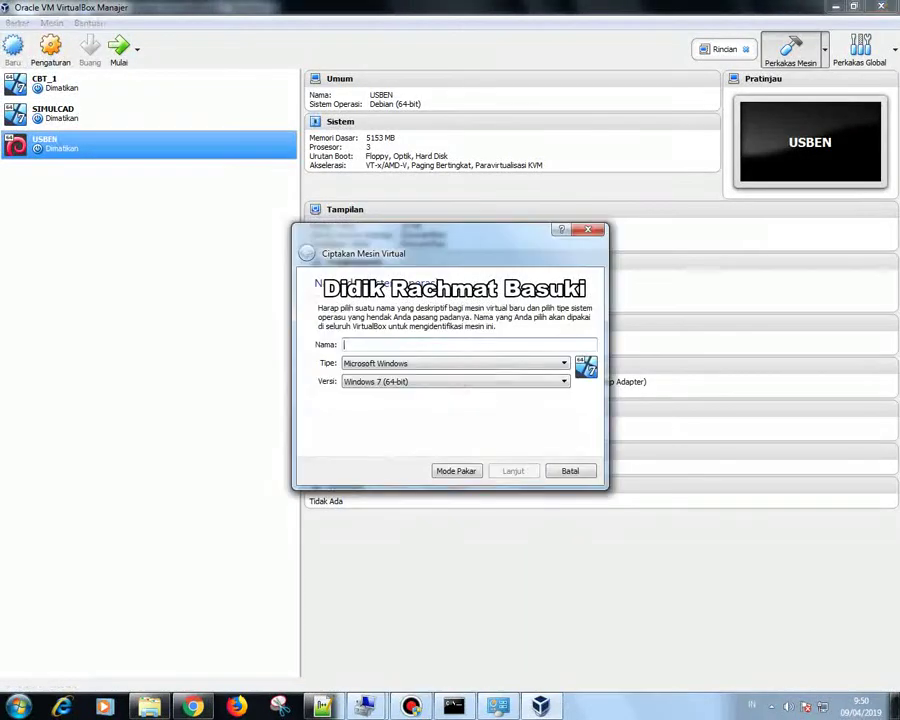
text(bootable)
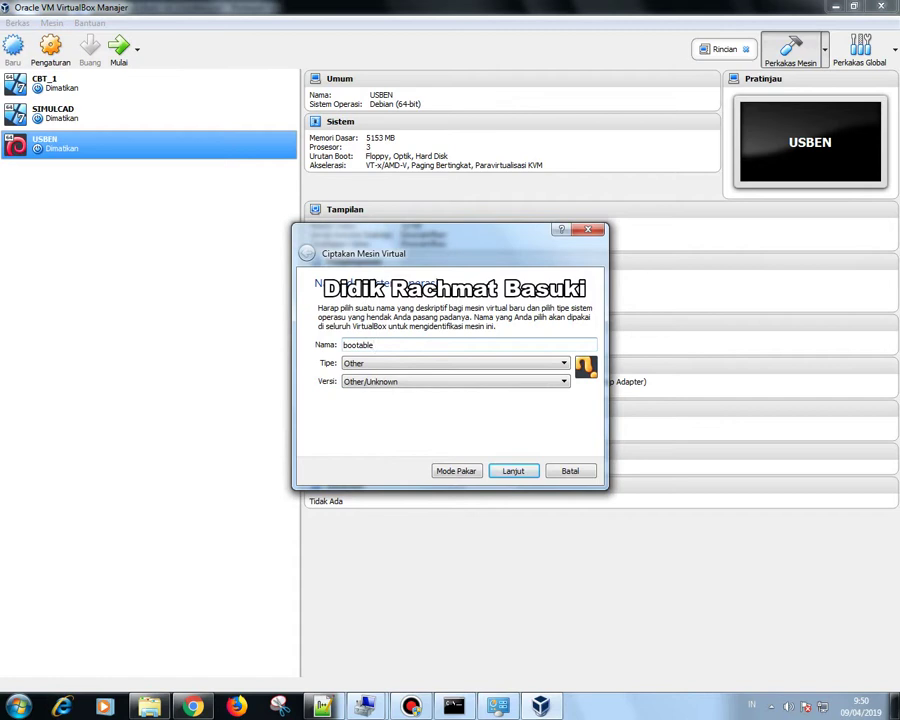
text( linux)
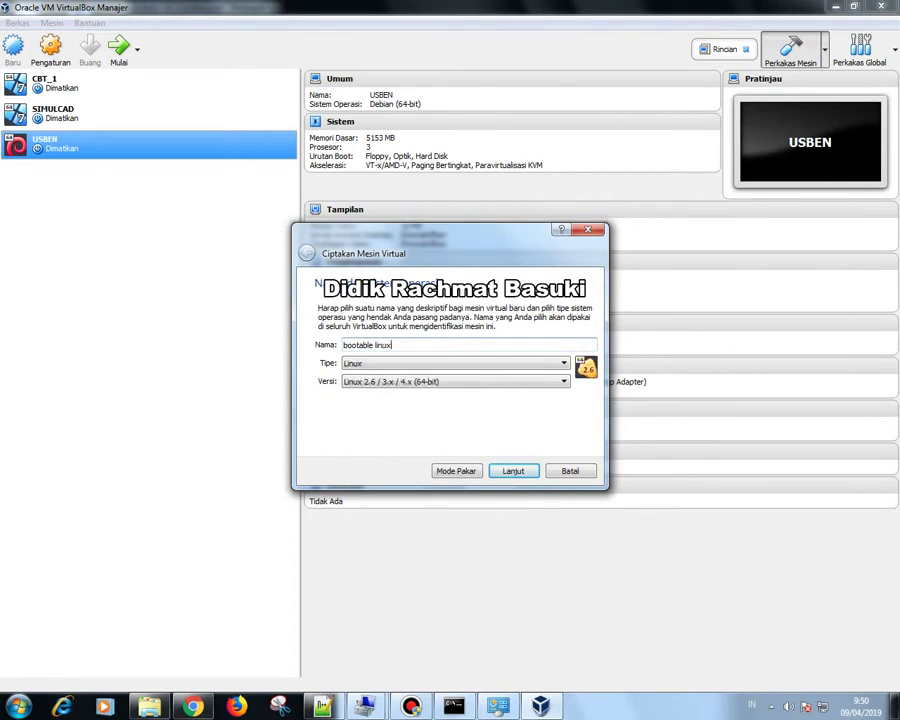
key(Return)
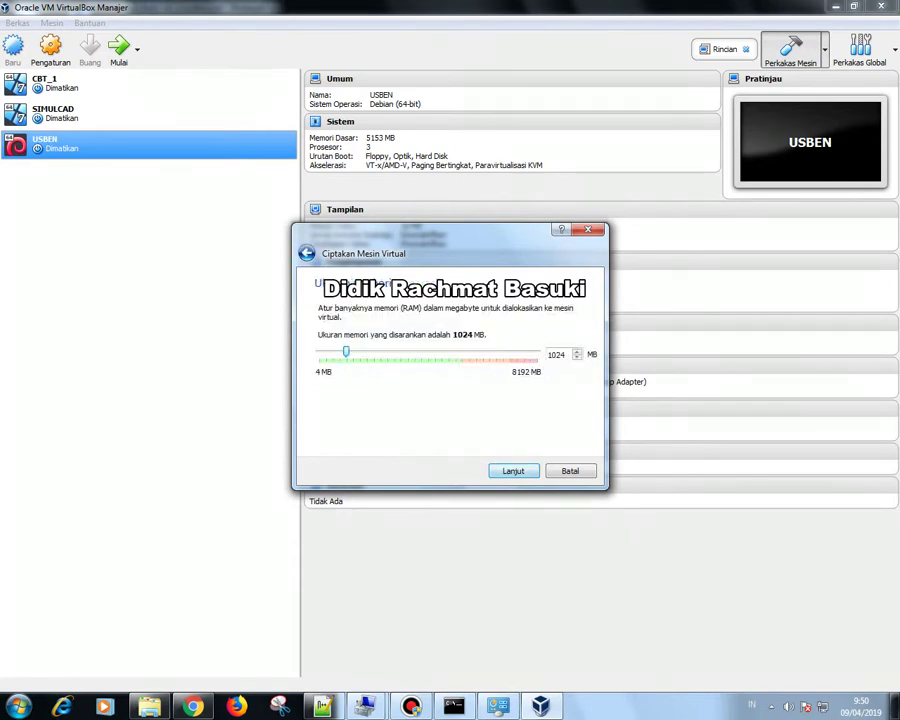
drag(346, 352, 415, 352)
key(Return)
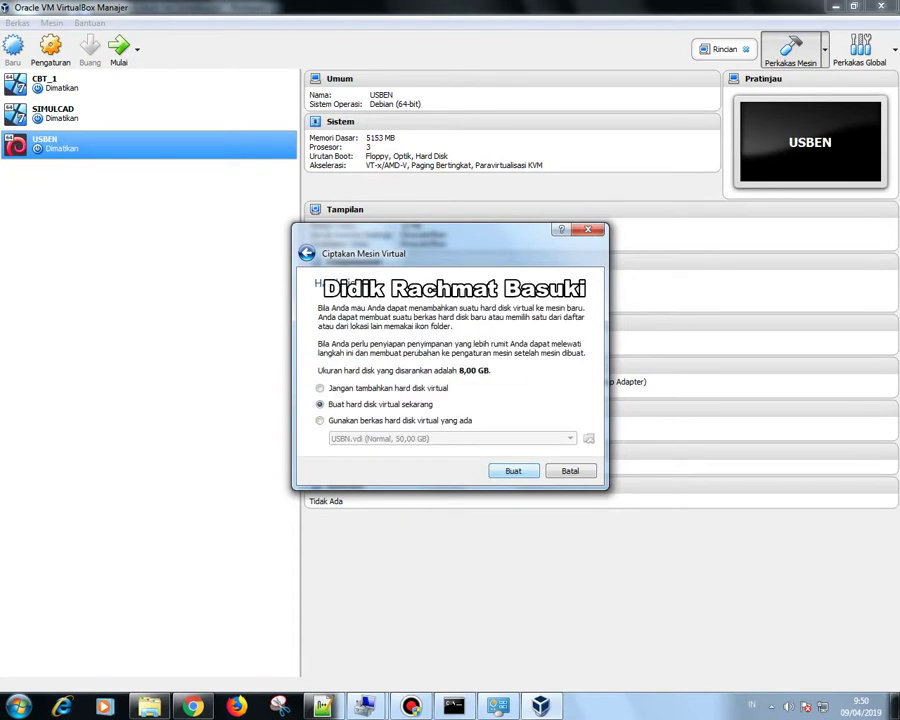
Step: Use the existing virtual hard disk file usb.vmdk from the DATA (E:) drive and create the virtual machine
key(Down)
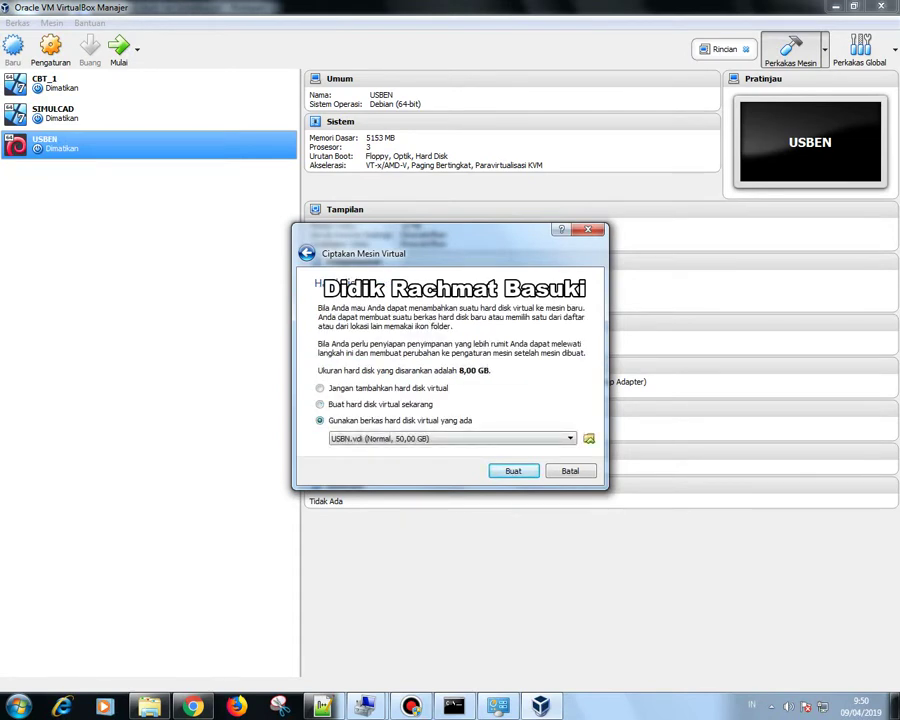
click(589, 439)
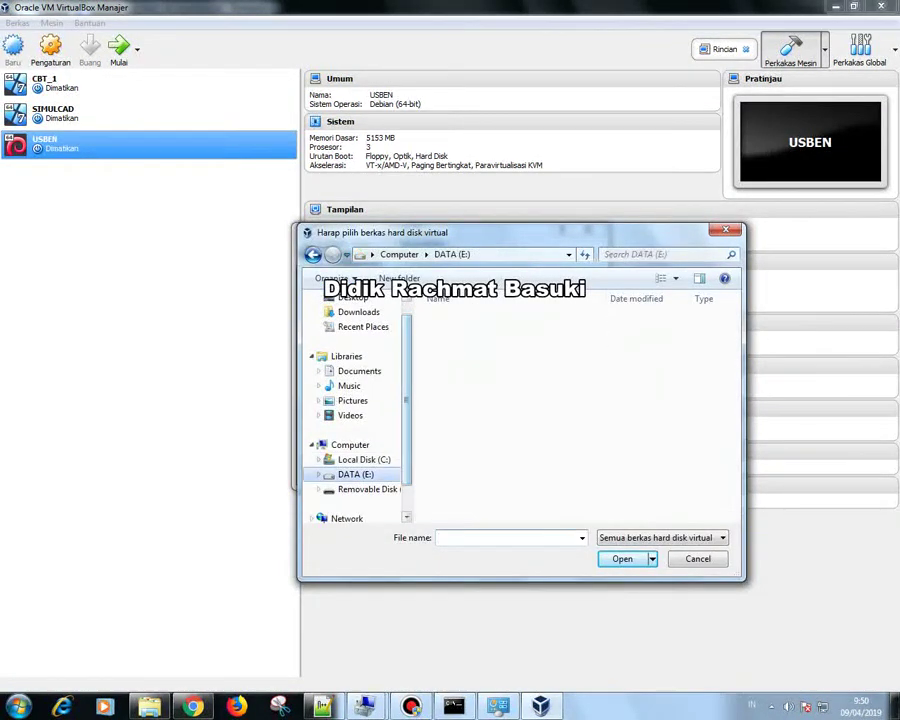
click(356, 474)
drag(735, 420, 735, 428)
mouse_move(600, 517)
mouse_down()
mouse_move(676, 517)
mouse_move(600, 517)
mouse_up()
click(458, 503)
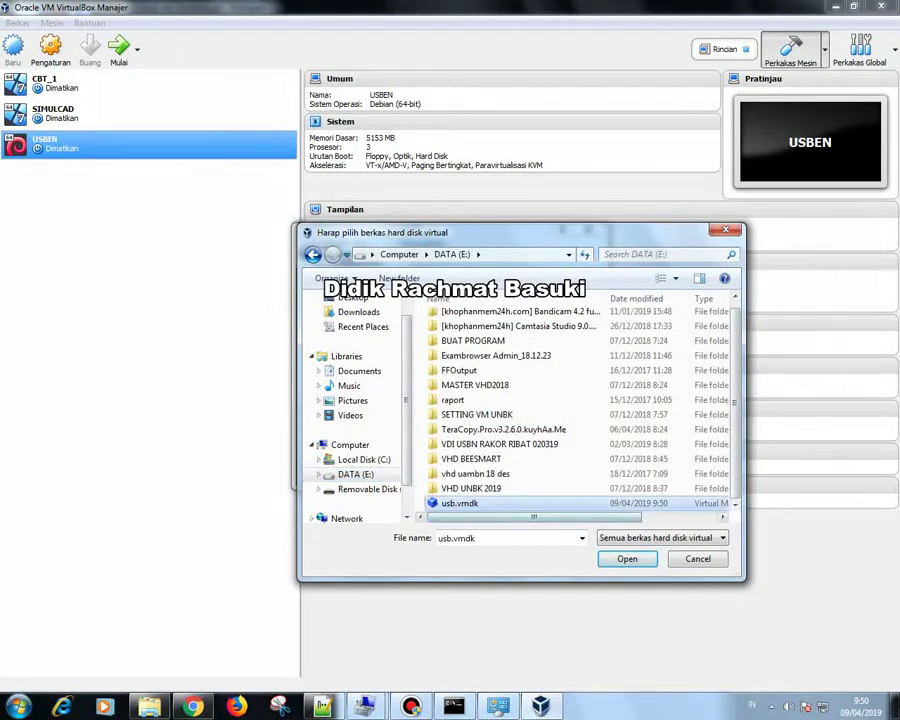
click(630, 559)
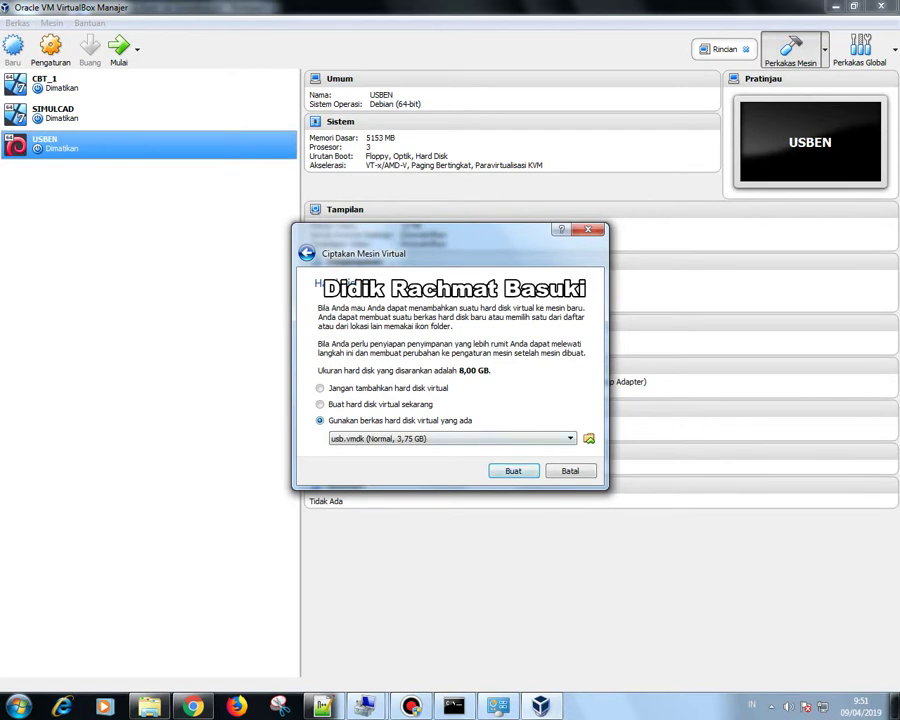
key(Return)
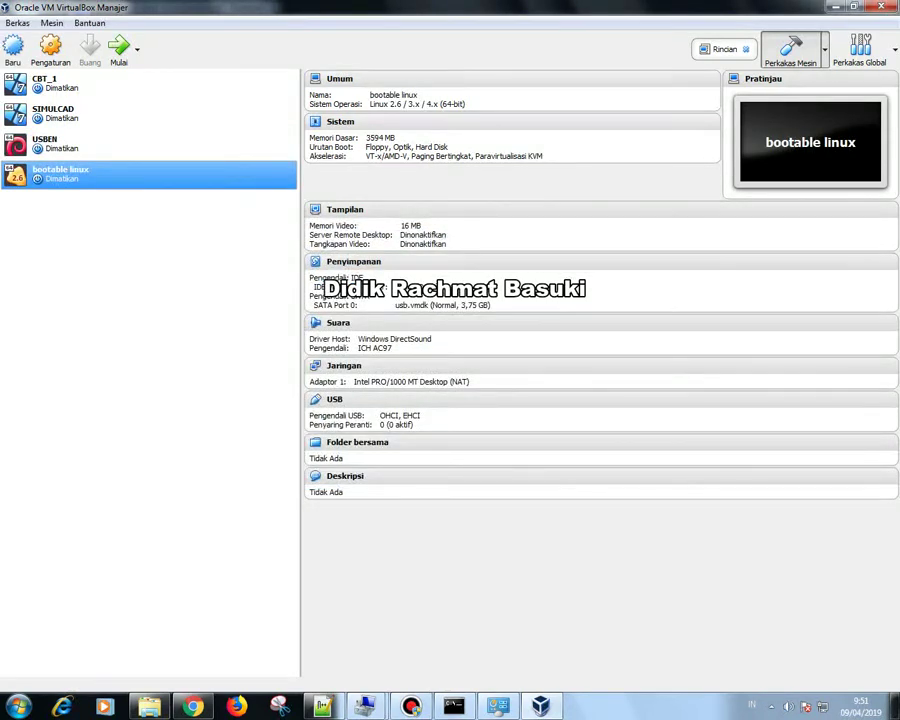
Step: Start the bootable linux virtual machine and boot Mini Windows XP from the DLC Boot main menu
click(118, 48)
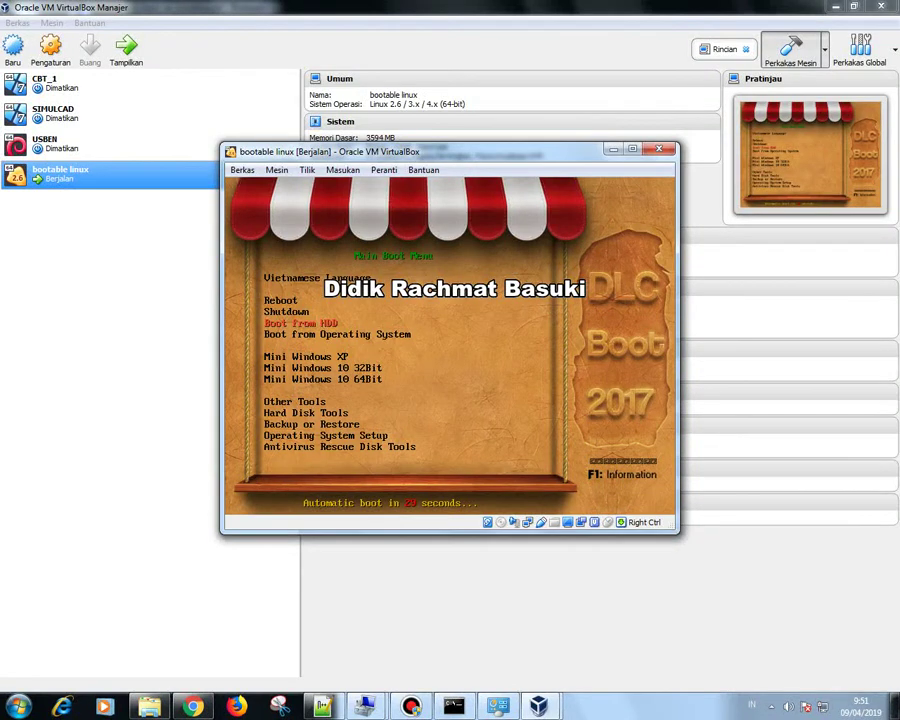
key(Up)
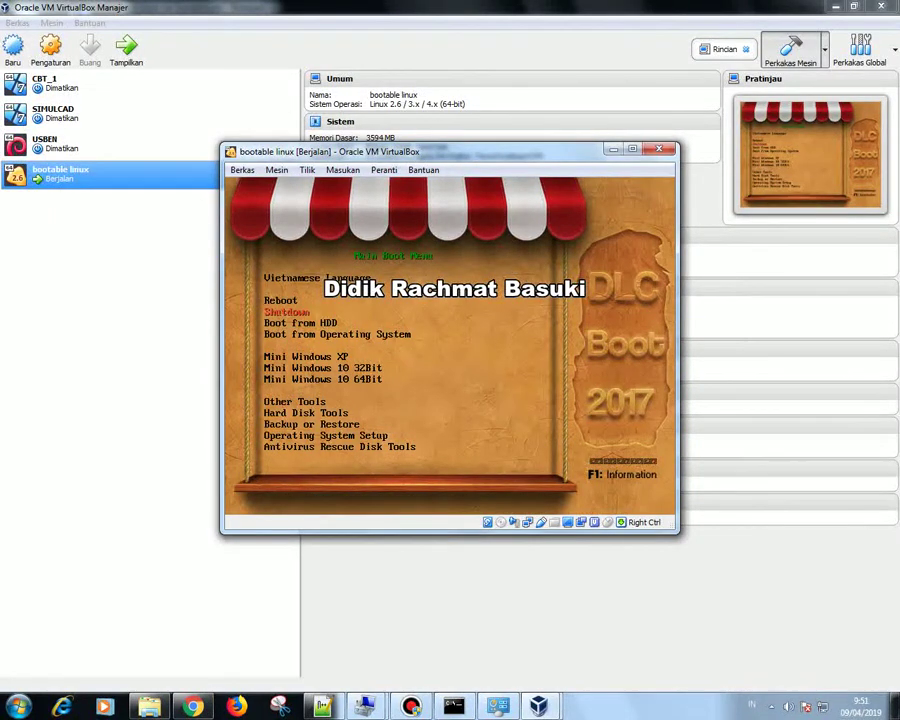
key(Down)
key(Down)
key(Down)
key(Return)
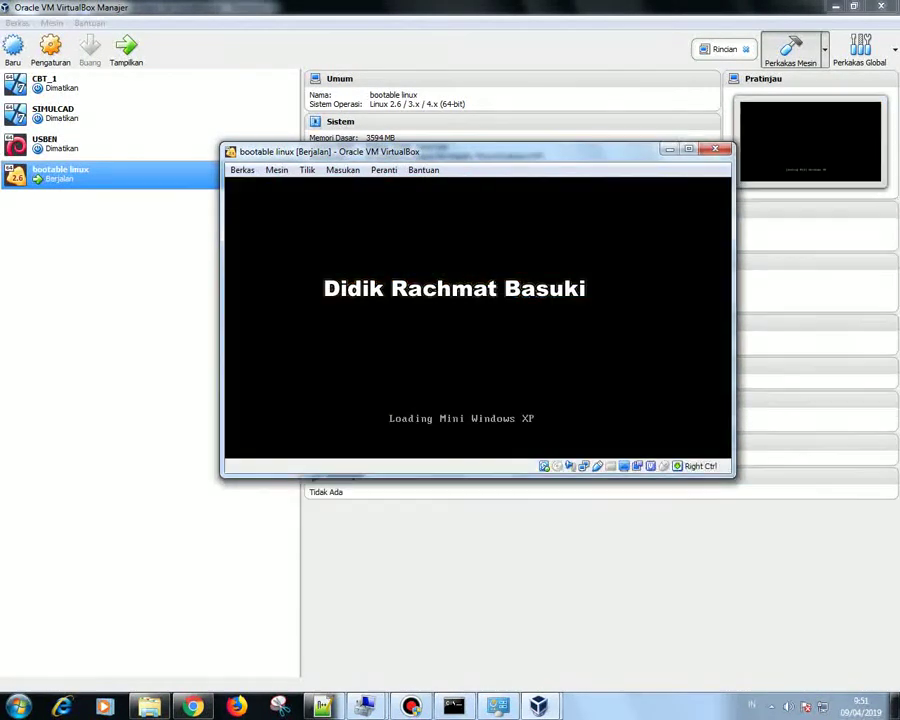